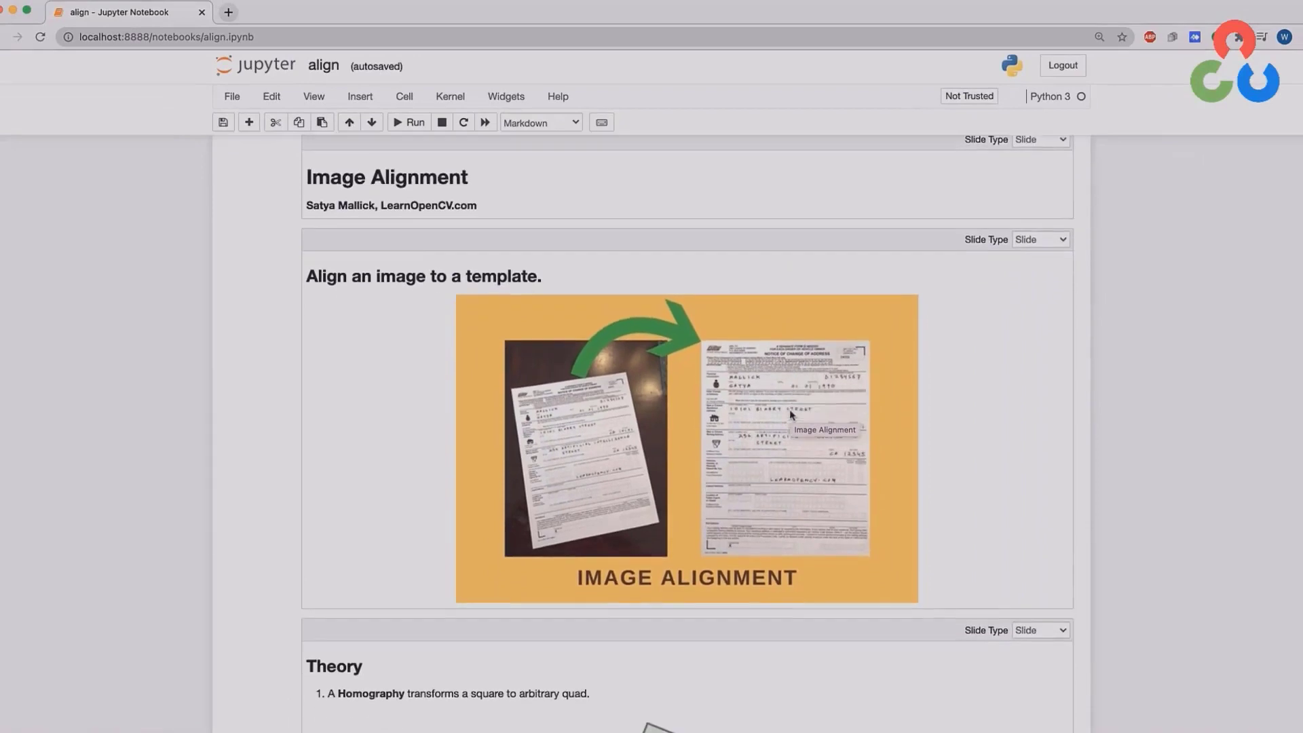
scroll(789, 412, "down", 3)
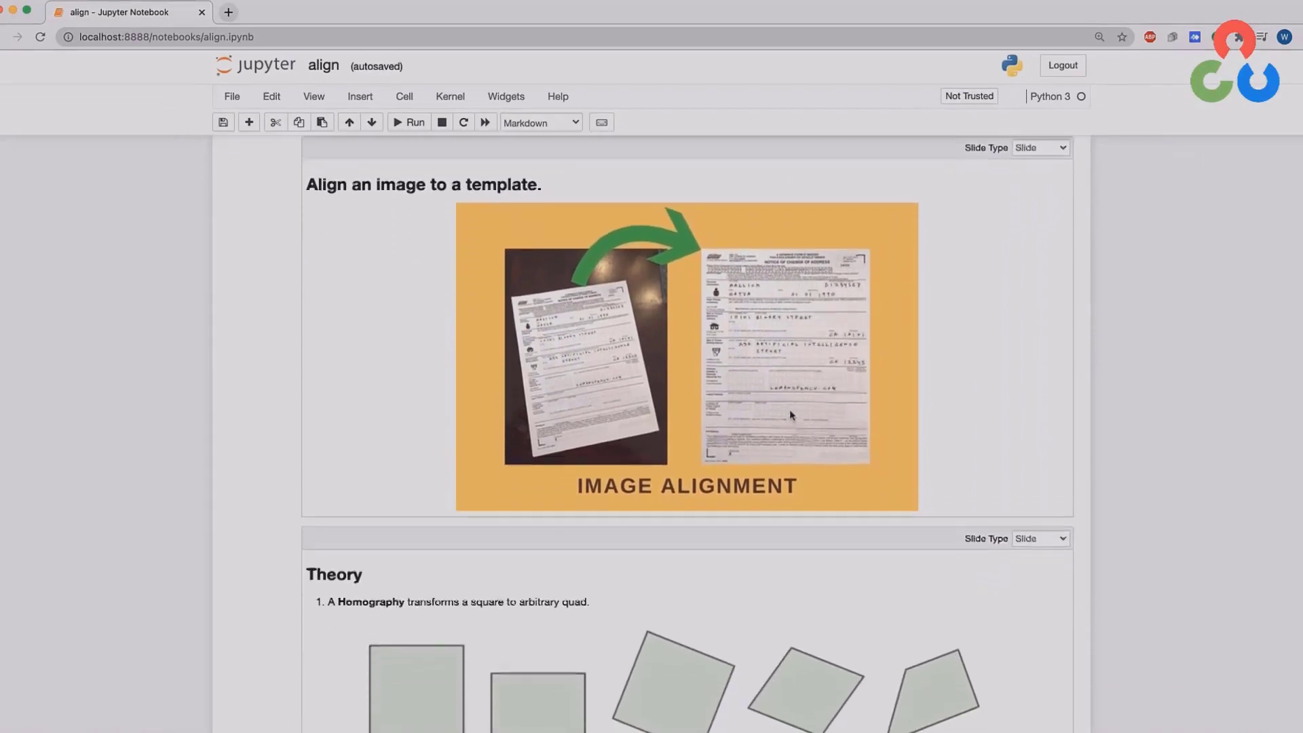
scroll(785, 448, "down", 3)
scroll(785, 454, "down", 2)
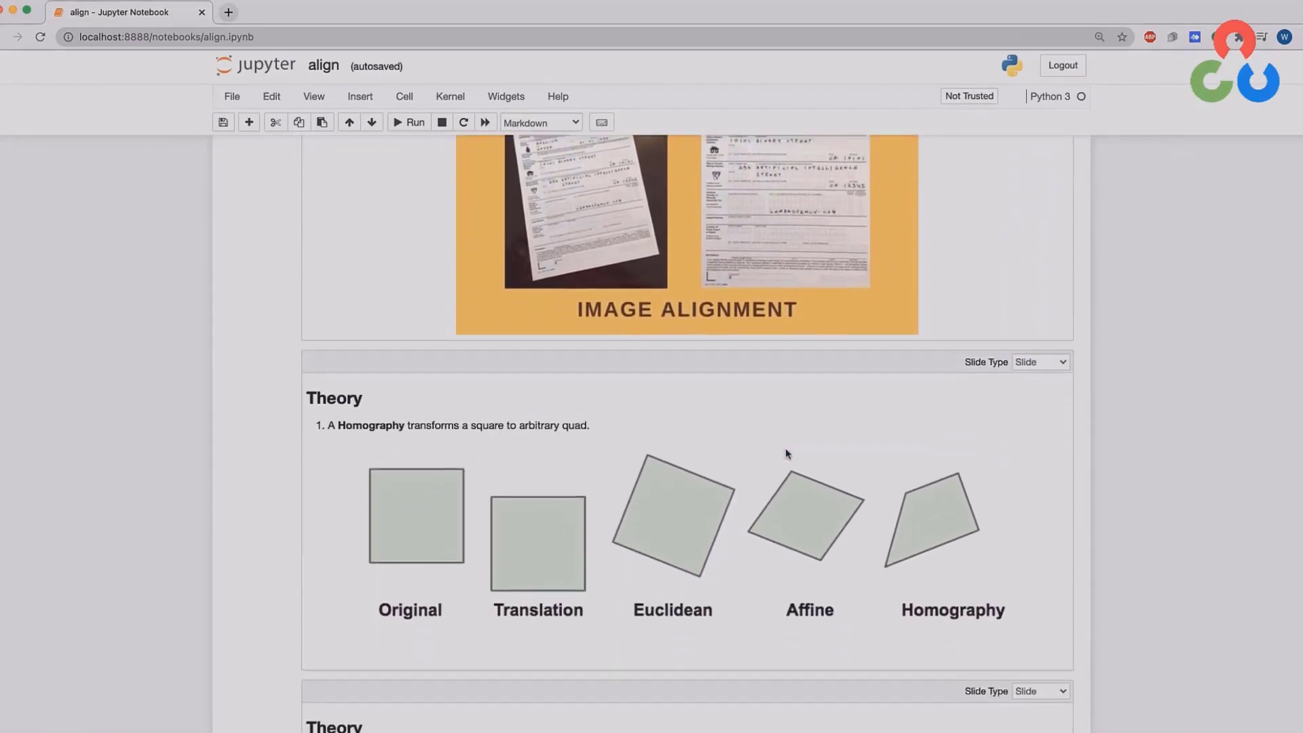
scroll(784, 452, "down", 2)
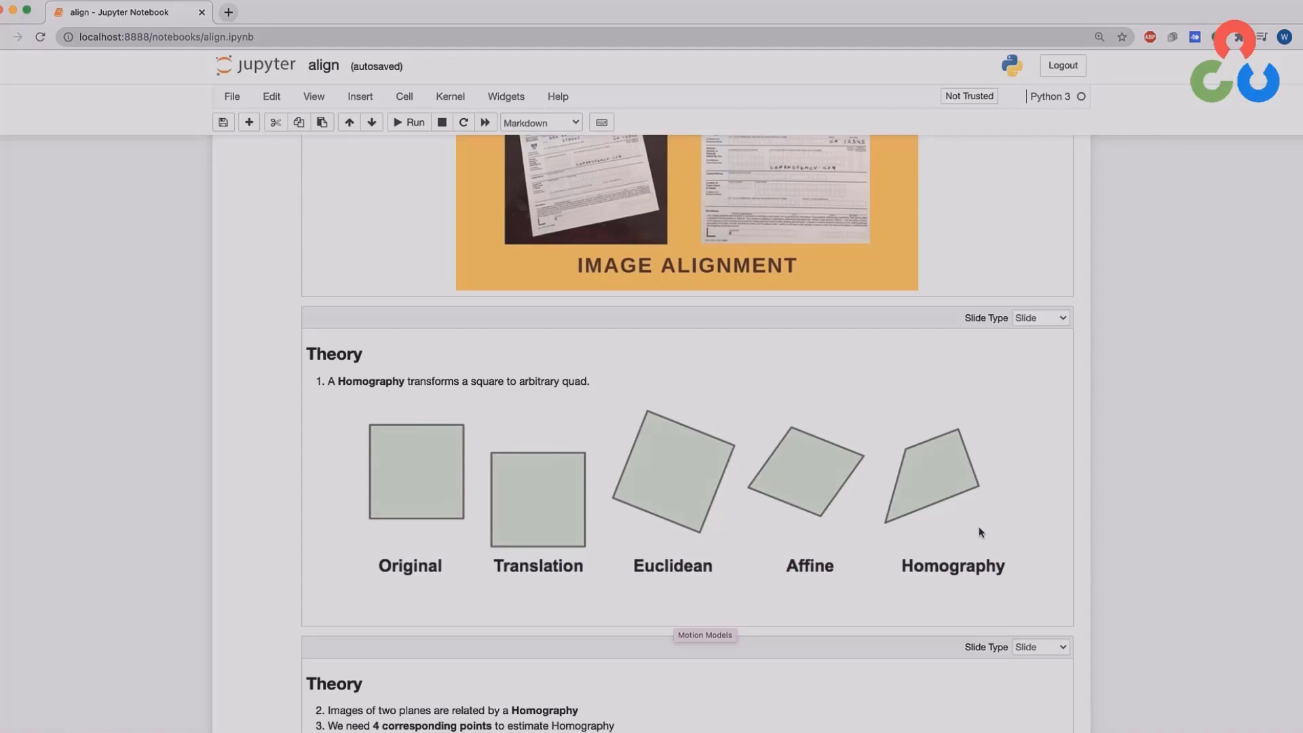
scroll(980, 532, "down", 1)
scroll(939, 522, "down", 2)
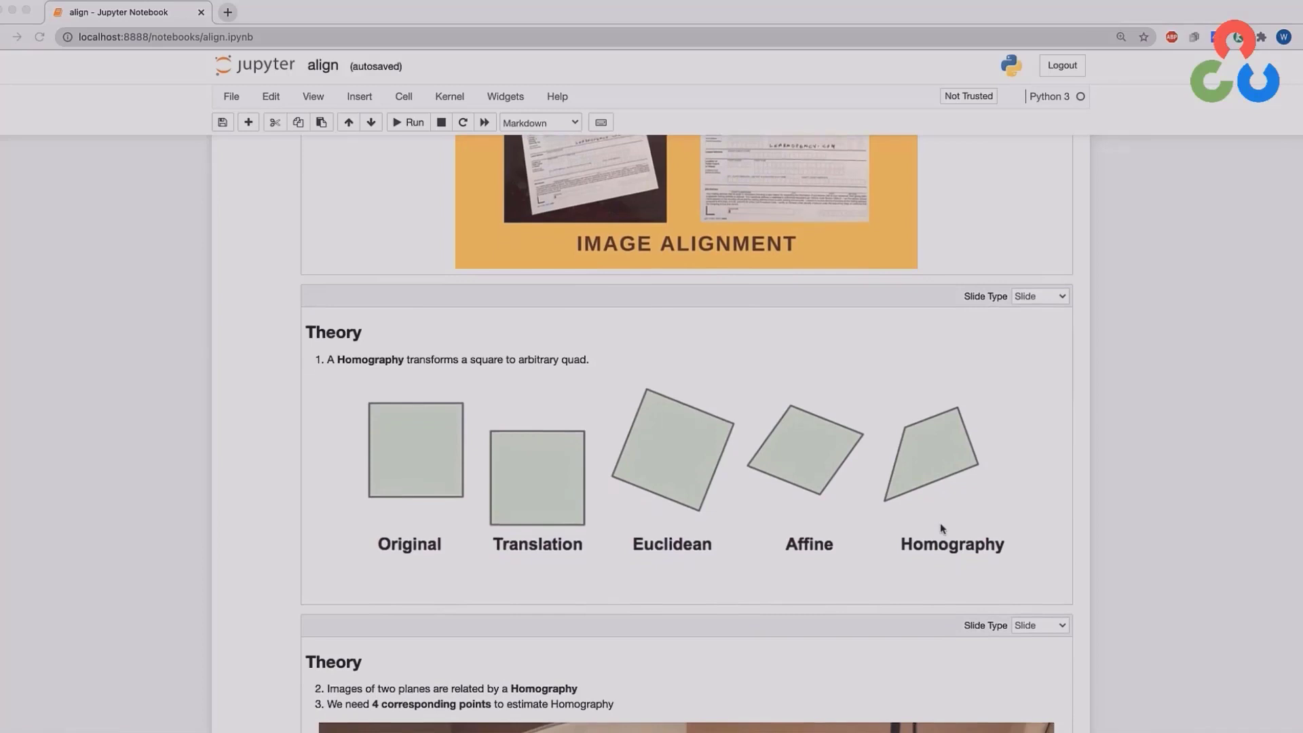
scroll(940, 522, "down", 1)
scroll(940, 523, "down", 2)
scroll(939, 523, "down", 2)
scroll(939, 523, "down", 2)
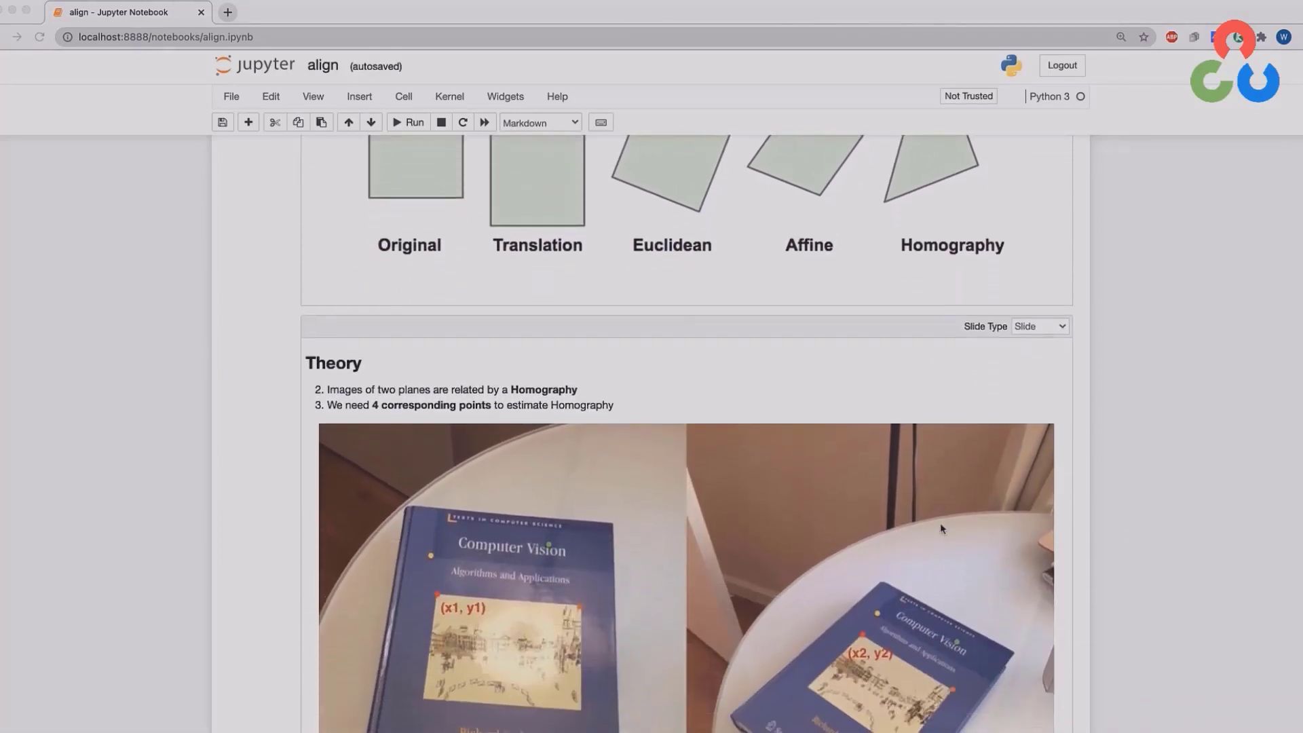
scroll(940, 523, "down", 1)
scroll(940, 522, "down", 2)
scroll(940, 522, "down", 1)
scroll(940, 522, "down", 1)
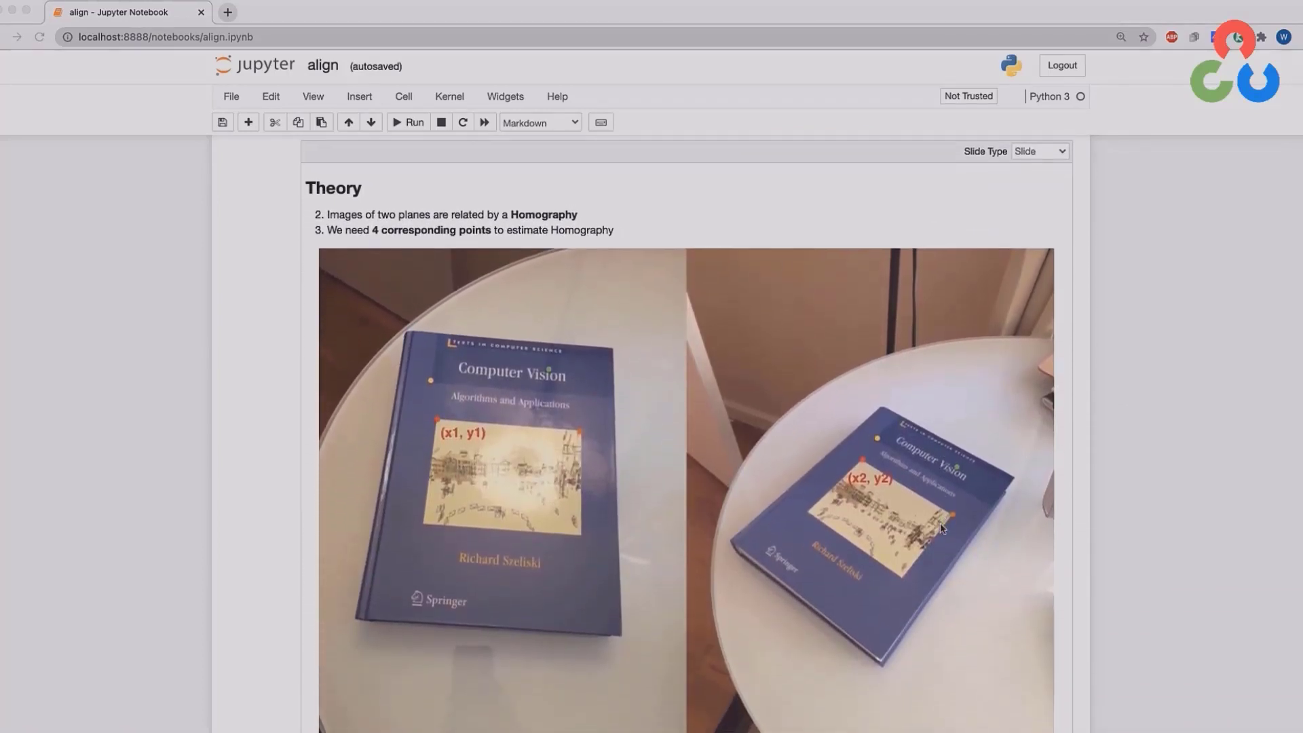
scroll(939, 522, "down", 1)
scroll(940, 522, "down", 1)
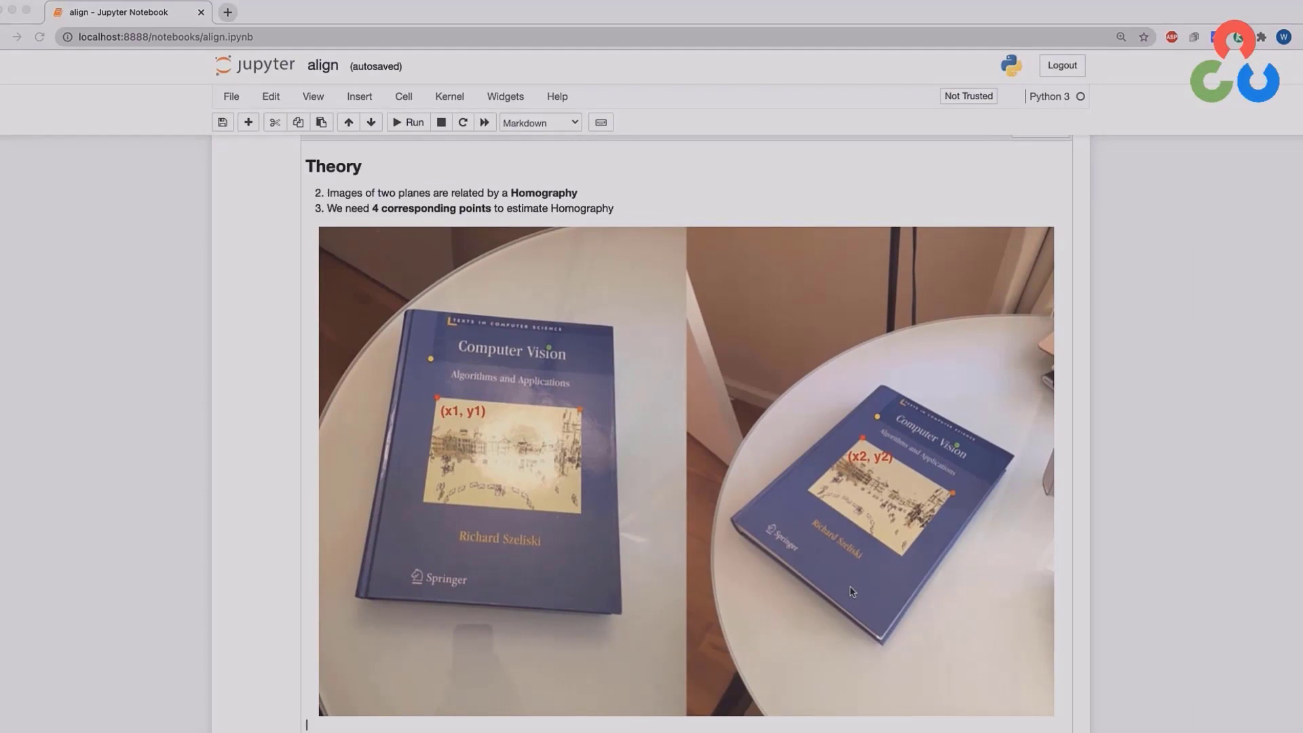
scroll(849, 586, "down", 2)
scroll(850, 585, "down", 3)
scroll(851, 585, "down", 3)
scroll(850, 585, "down", 2)
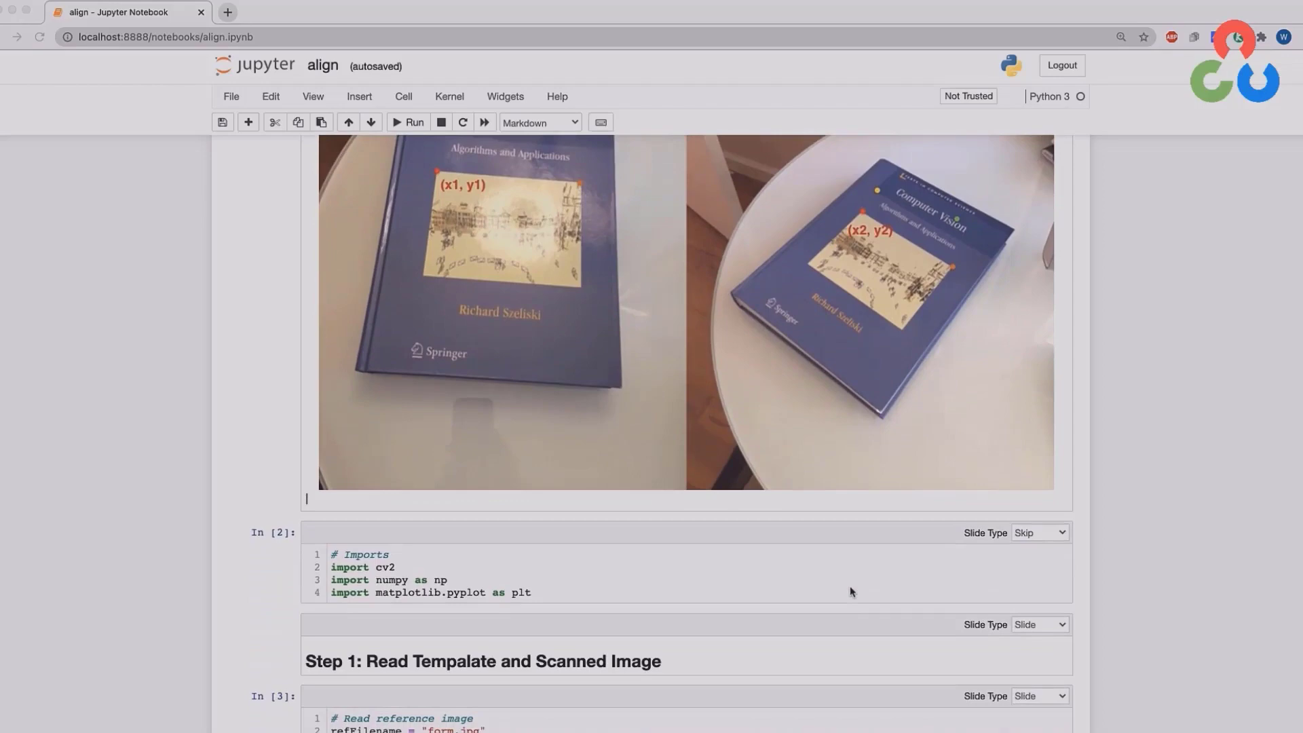
scroll(850, 585, "down", 3)
scroll(850, 585, "down", 3)
scroll(850, 585, "down", 2)
scroll(850, 585, "down", 2)
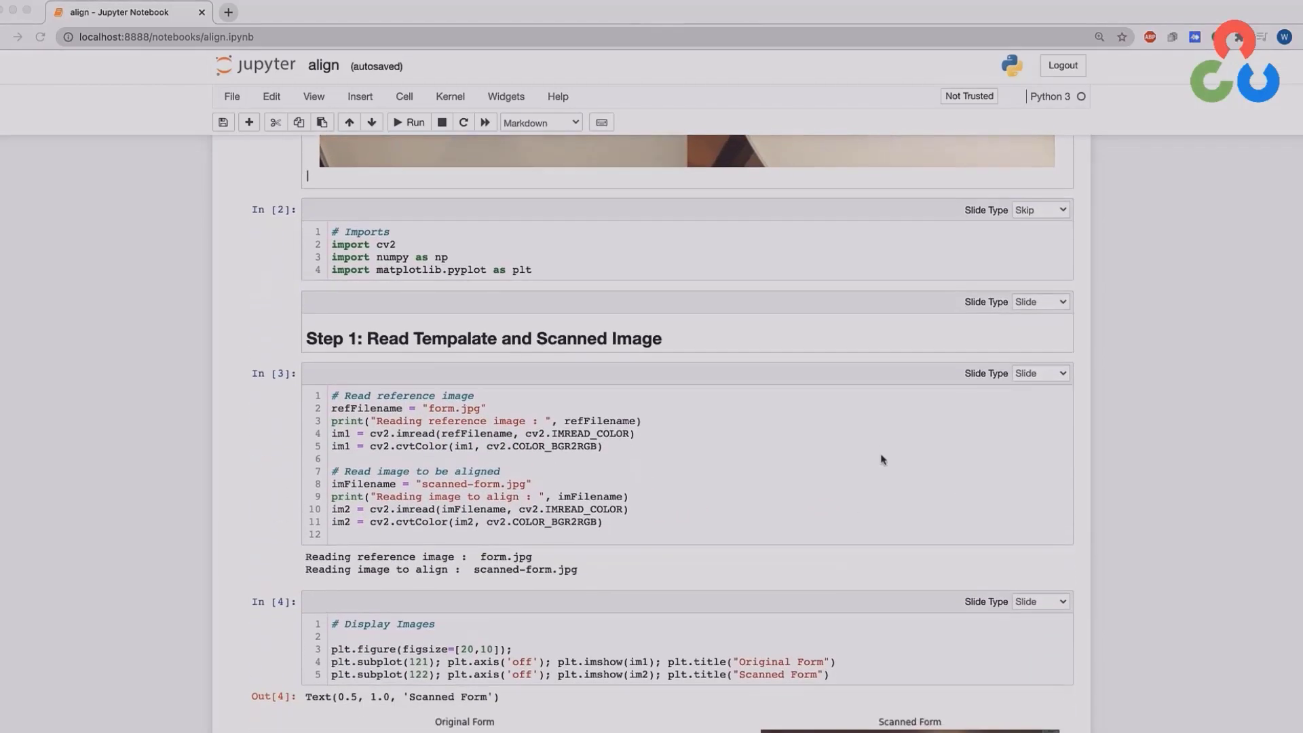
scroll(882, 460, "down", 1)
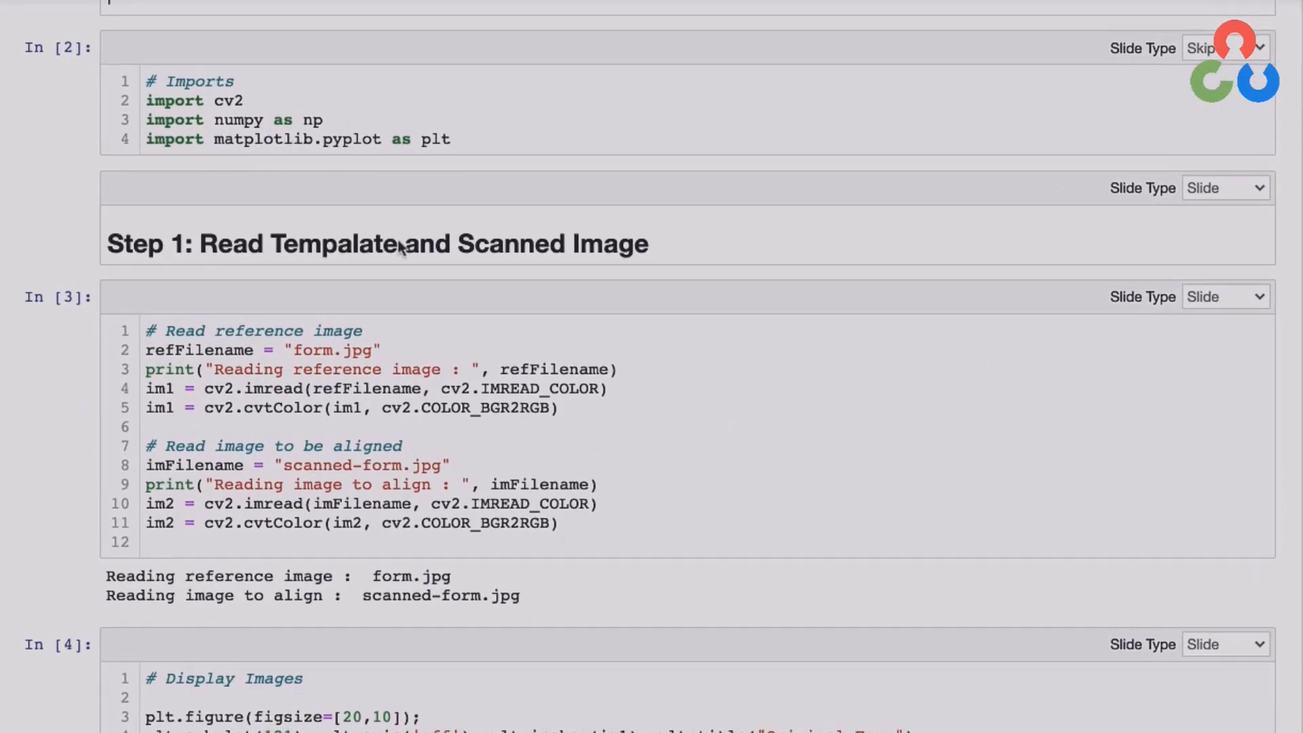
scroll(400, 245, "down", 3)
scroll(397, 237, "down", 1)
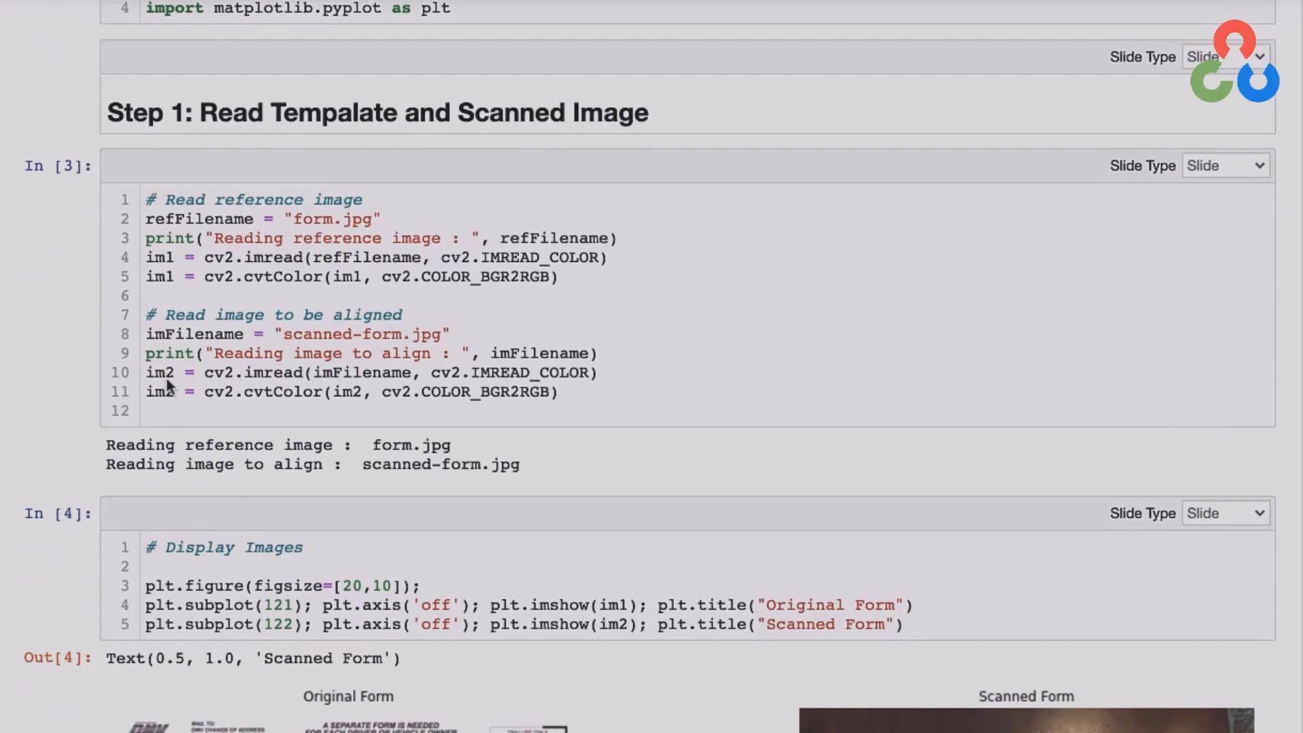
scroll(168, 384, "down", 3)
scroll(168, 385, "down", 2)
scroll(168, 385, "down", 2)
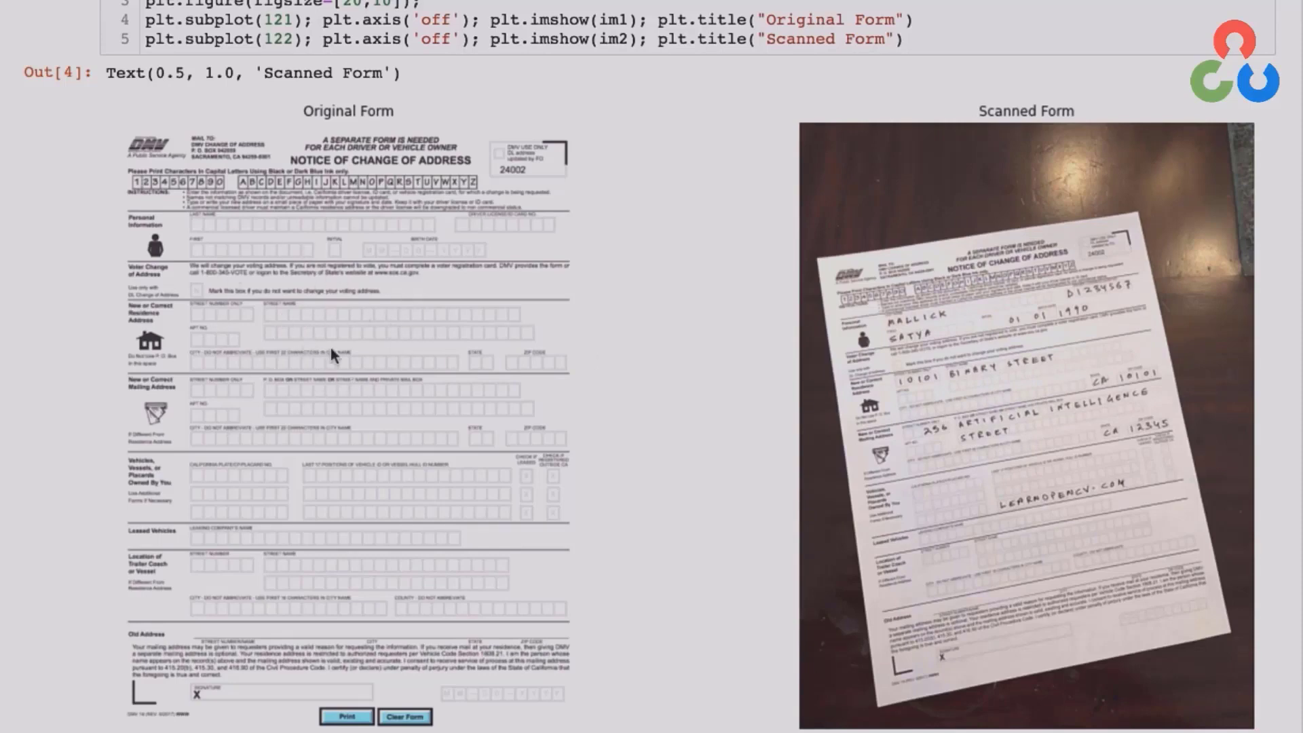
scroll(331, 346, "down", 3)
scroll(330, 348, "down", 3)
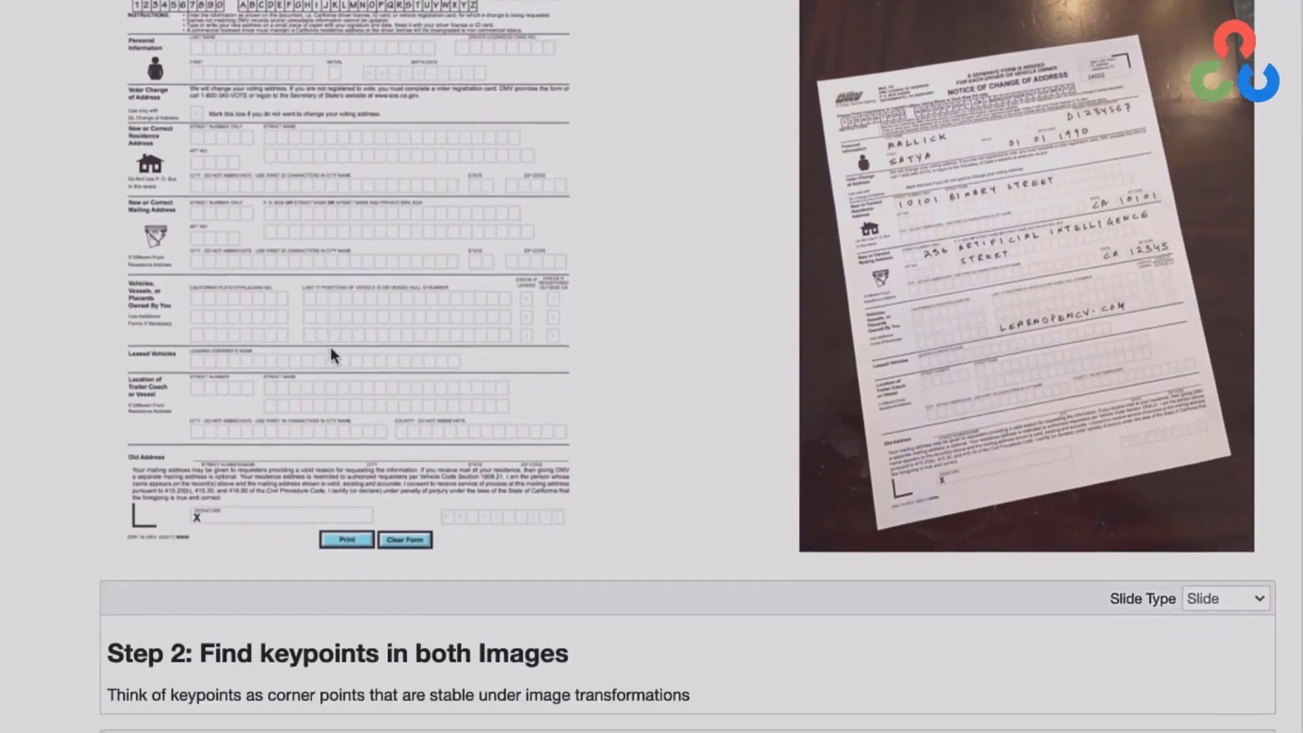
scroll(331, 348, "down", 3)
scroll(331, 347, "down", 3)
scroll(331, 348, "down", 2)
scroll(332, 347, "down", 2)
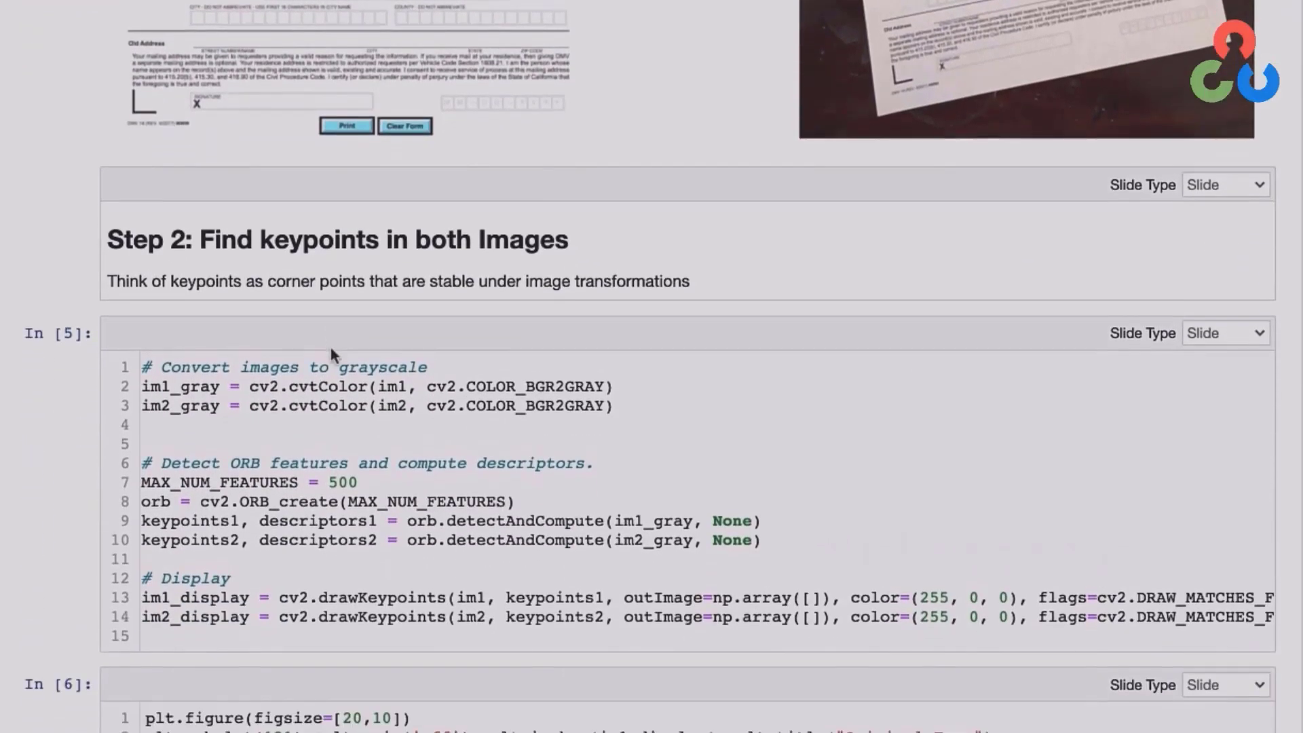
scroll(331, 348, "down", 2)
scroll(331, 346, "down", 2)
scroll(331, 347, "down", 1)
scroll(331, 347, "down", 1)
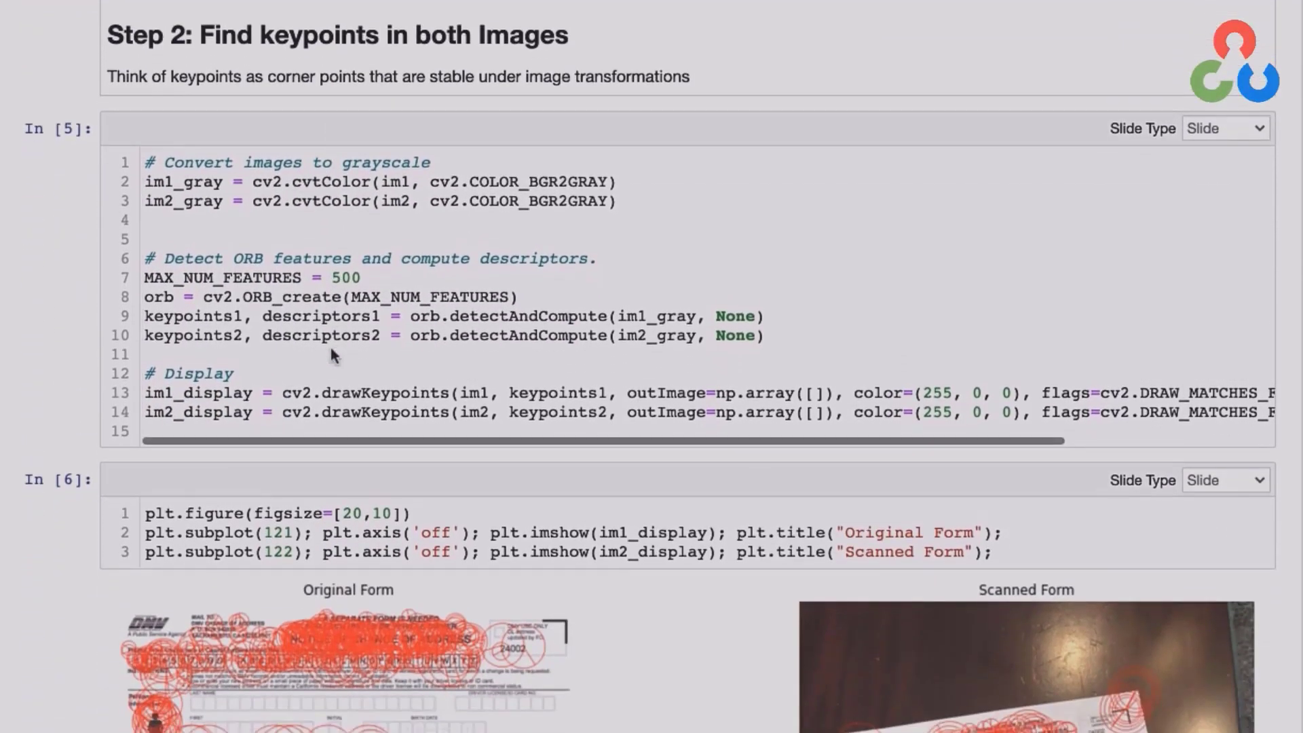
scroll(330, 345, "down", 1)
scroll(330, 346, "down", 1)
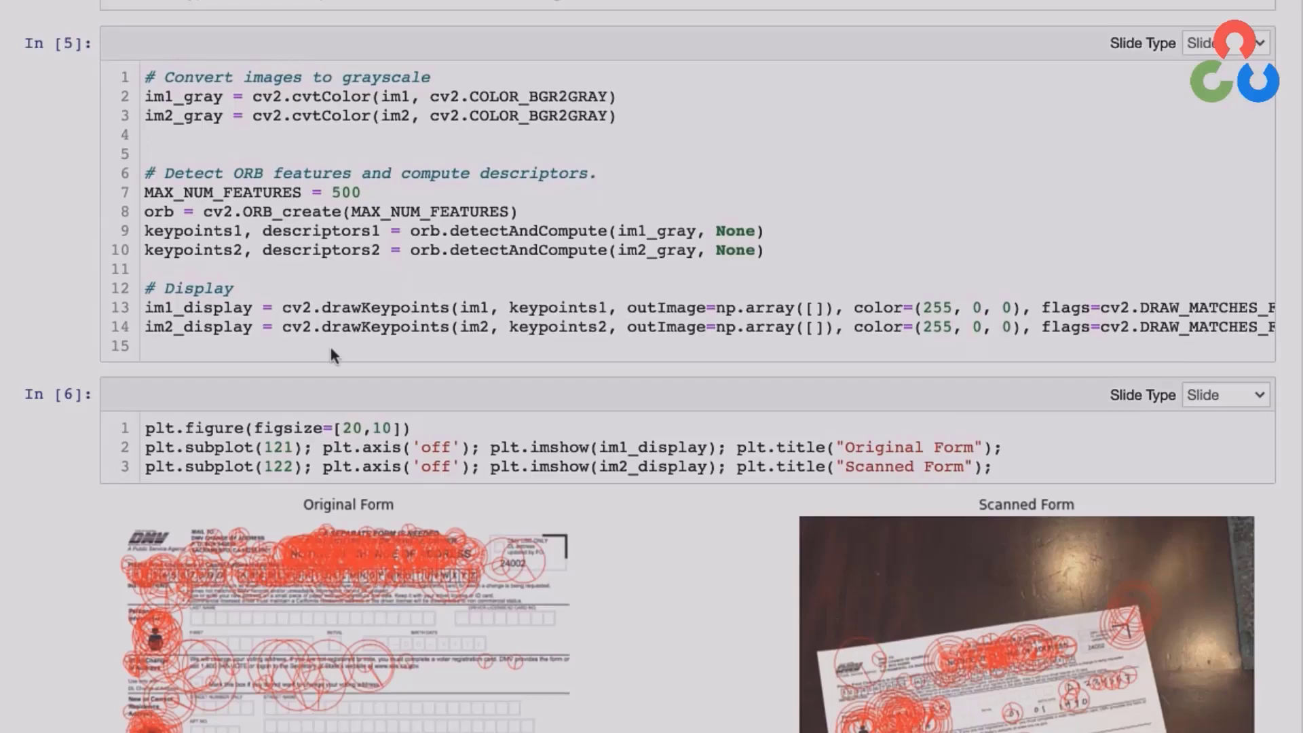
scroll(330, 345, "down", 1)
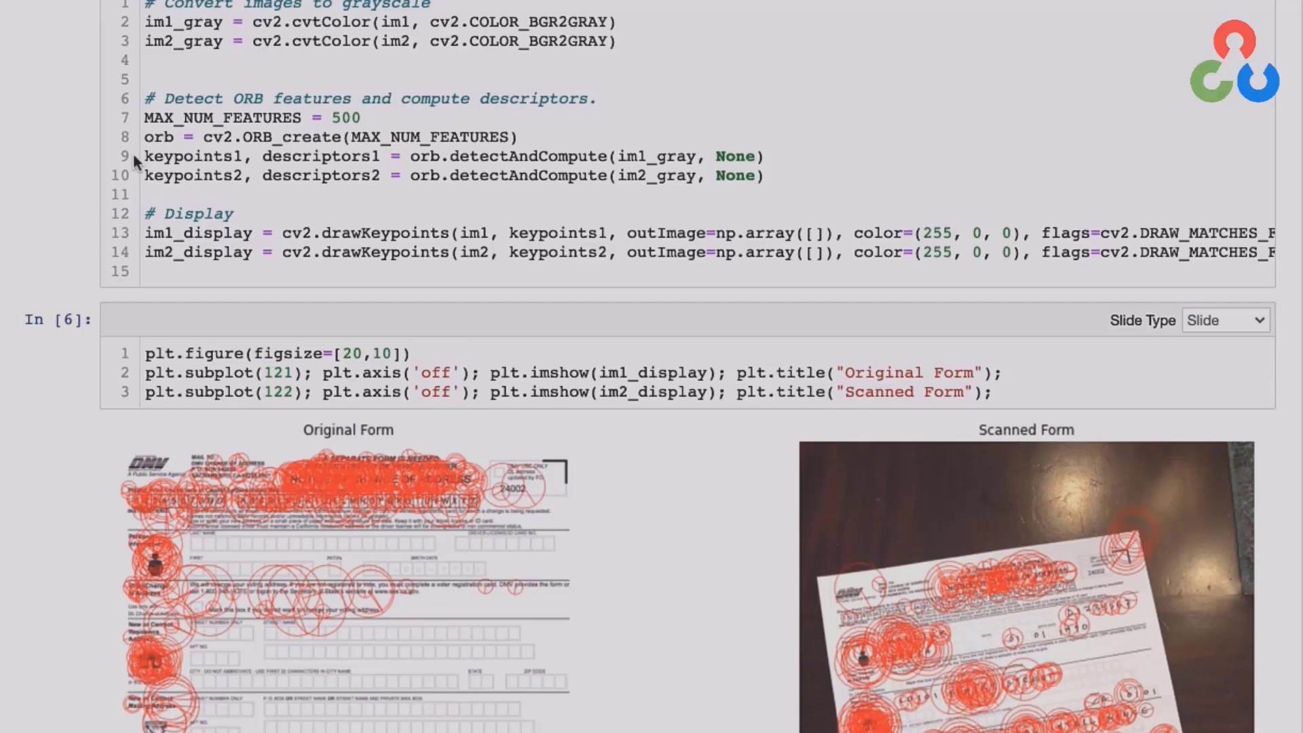
scroll(207, 163, "down", 3)
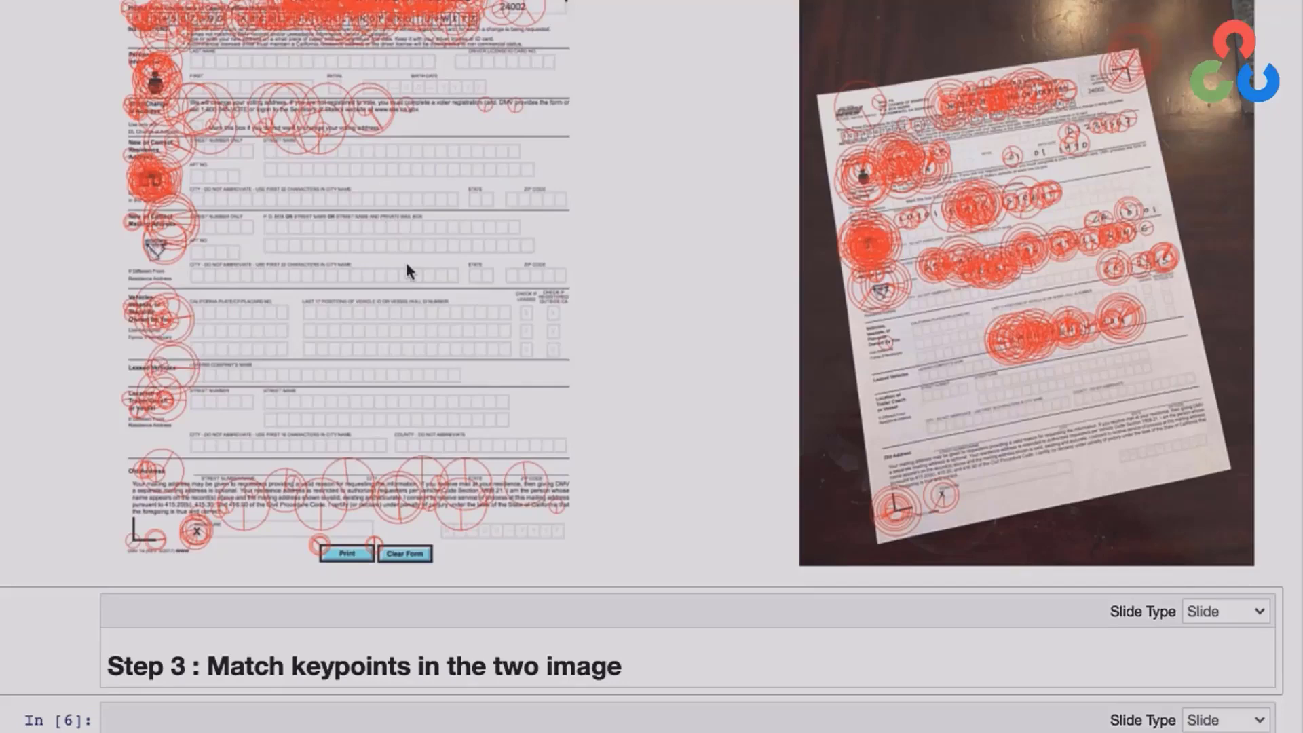
scroll(405, 260, "down", 3)
scroll(405, 260, "down", 3)
scroll(405, 260, "down", 3)
scroll(405, 260, "down", 3)
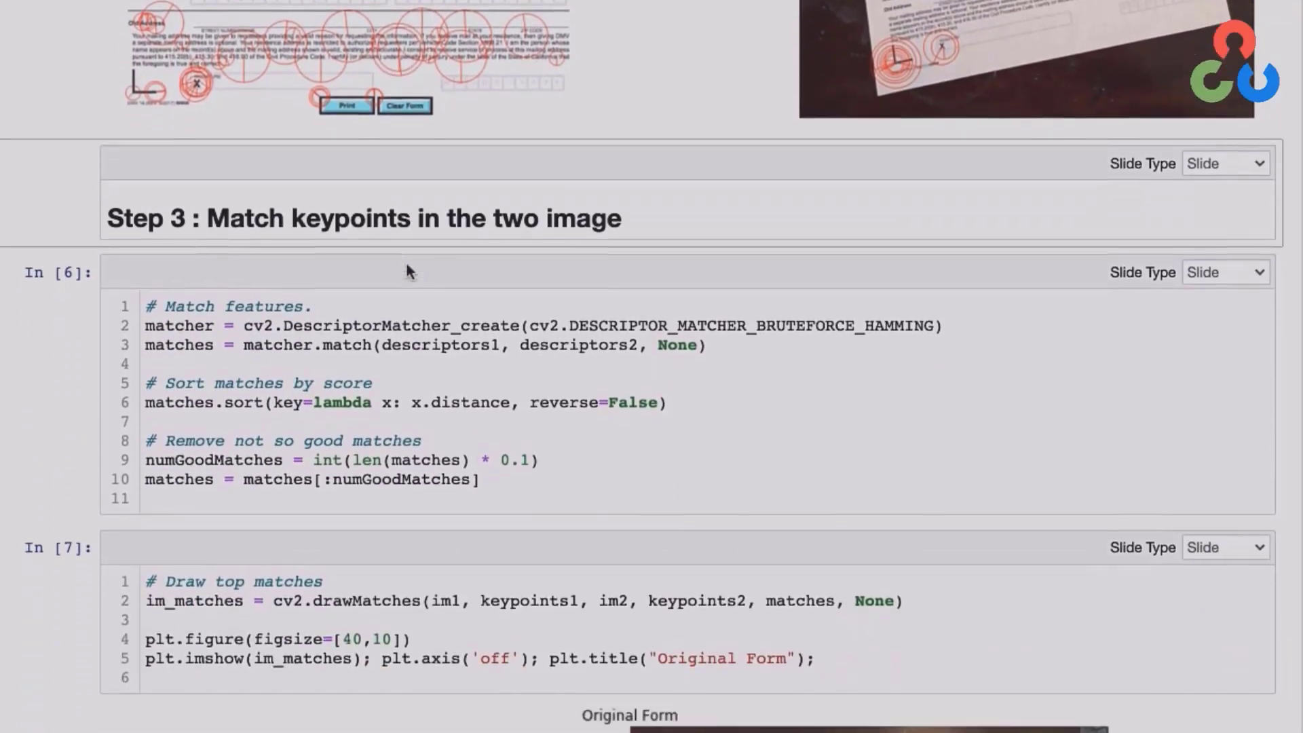
scroll(405, 260, "down", 2)
scroll(406, 260, "down", 2)
scroll(405, 259, "down", 2)
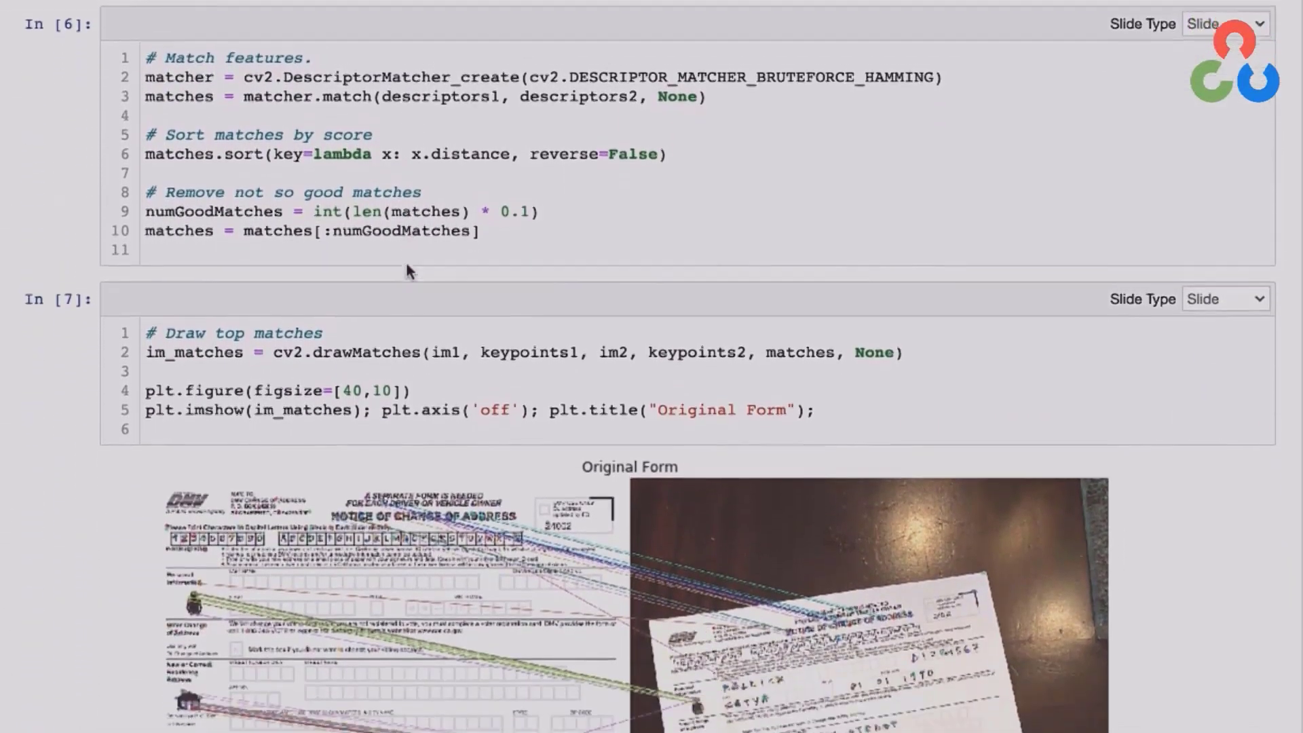
scroll(405, 260, "down", 2)
scroll(383, 308, "up", 2)
scroll(382, 392, "up", 3)
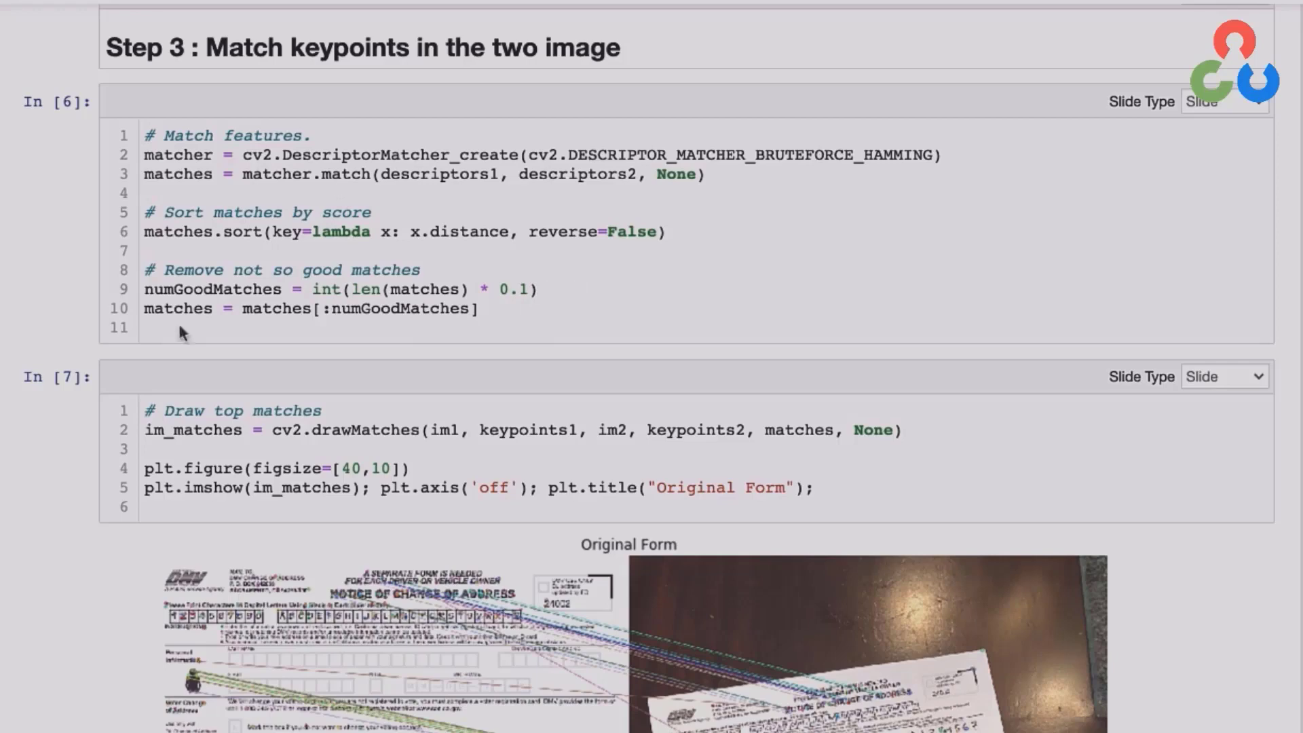
scroll(162, 347, "down", 3)
scroll(161, 347, "down", 3)
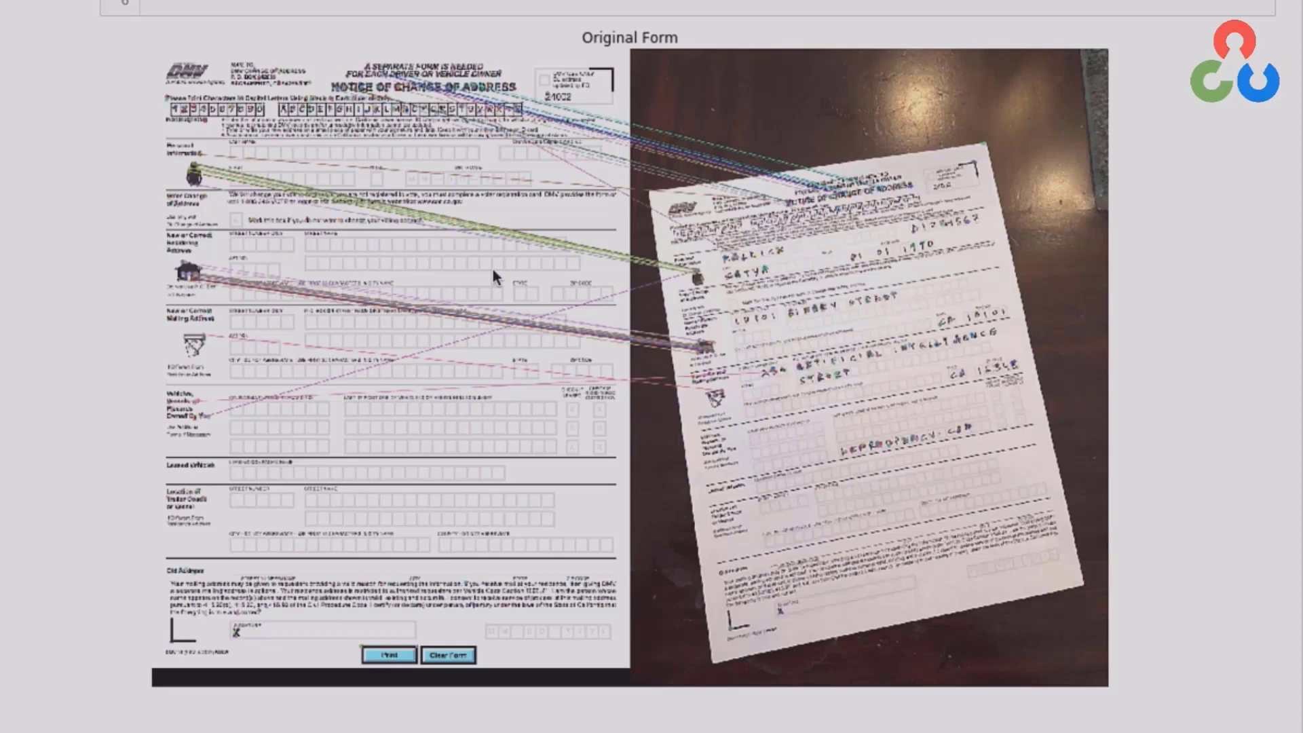
scroll(492, 266, "down", 3)
scroll(492, 266, "down", 3)
scroll(492, 266, "down", 3)
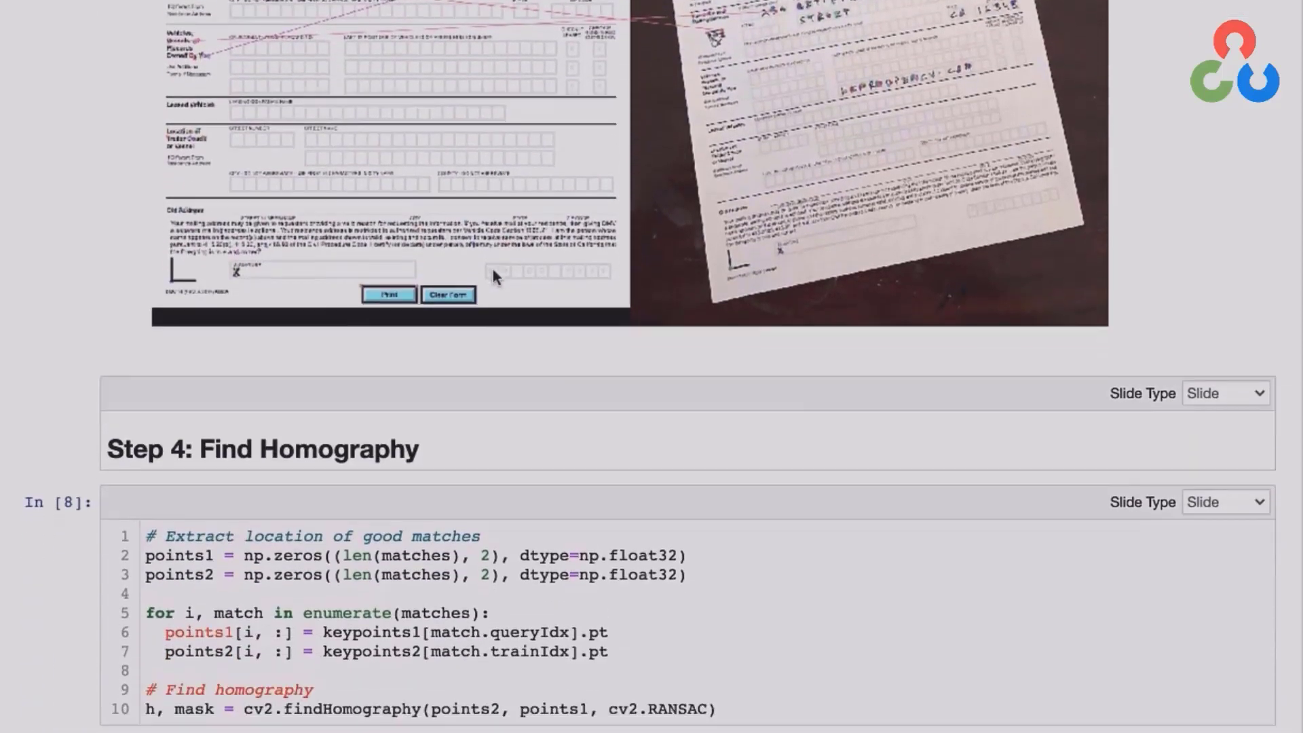
scroll(492, 266, "down", 3)
scroll(492, 266, "down", 2)
scroll(492, 306, "down", 2)
scroll(492, 366, "down", 2)
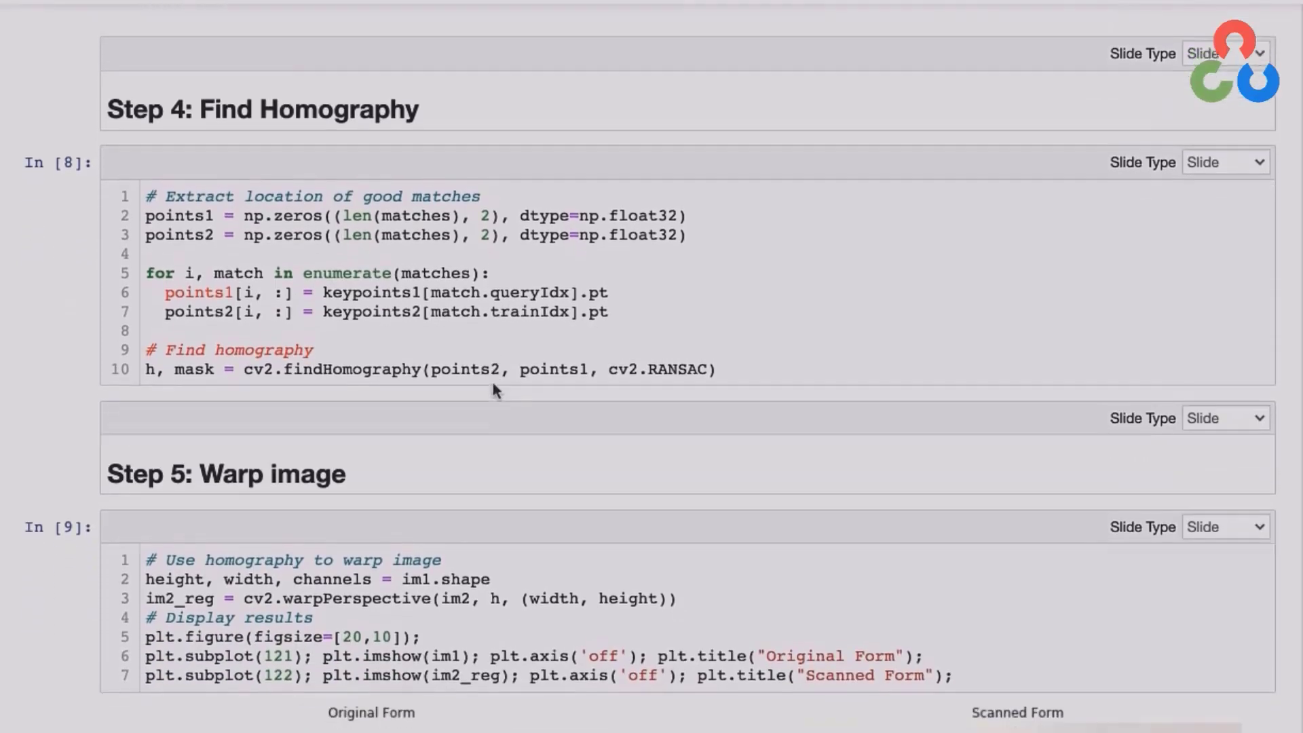
scroll(492, 380, "down", 1)
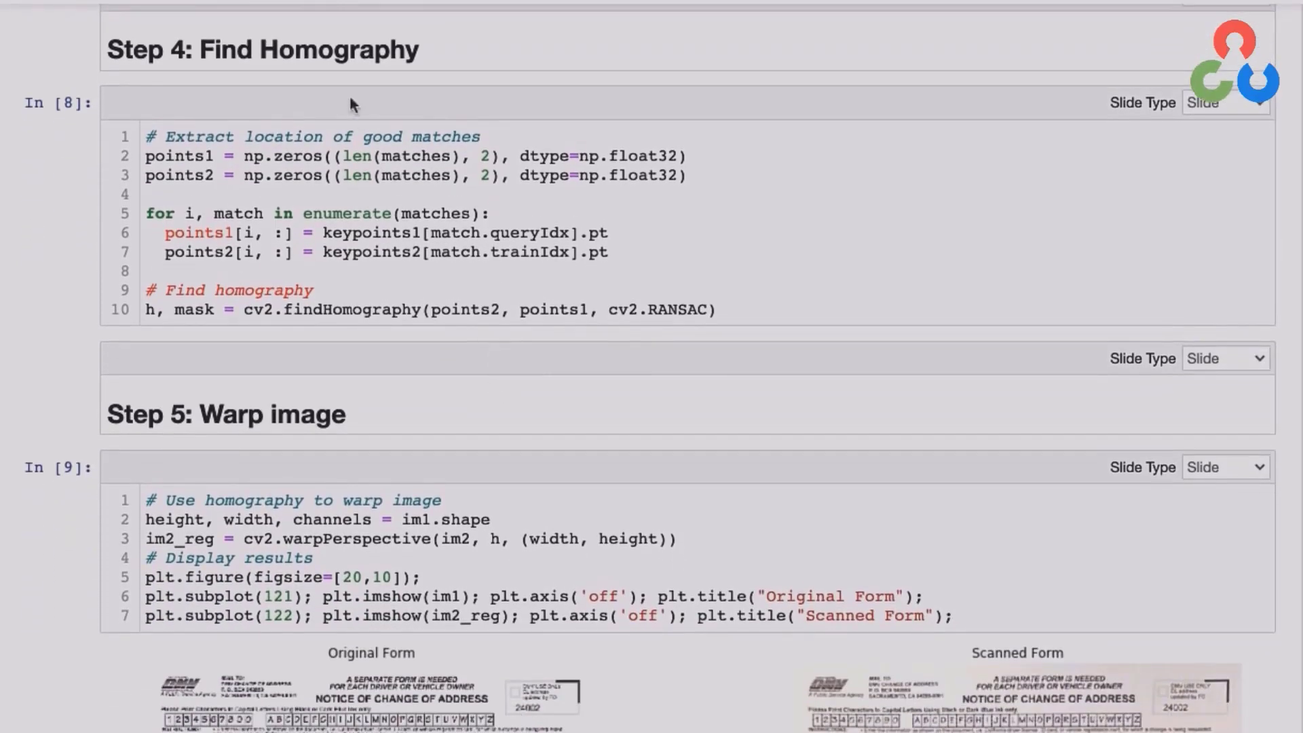